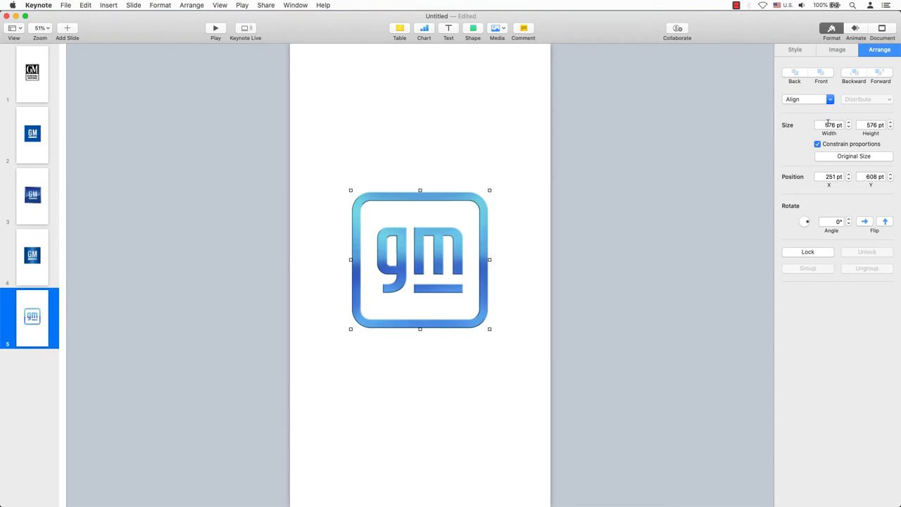
Step: Set the width of the gm logo on slide 5 to 1000 pt with proportions constrained, and open its alignment options
left_click(828, 123)
type("1000")
key("Return")
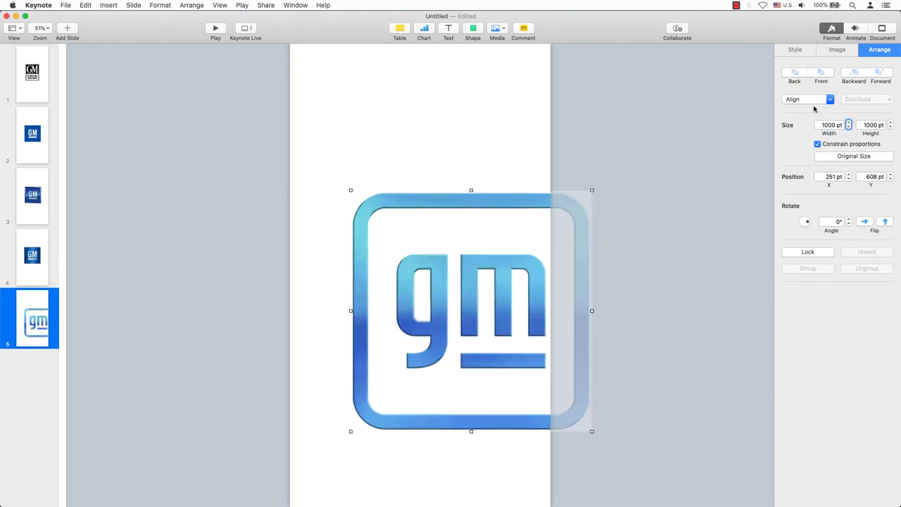
left_click(810, 103)
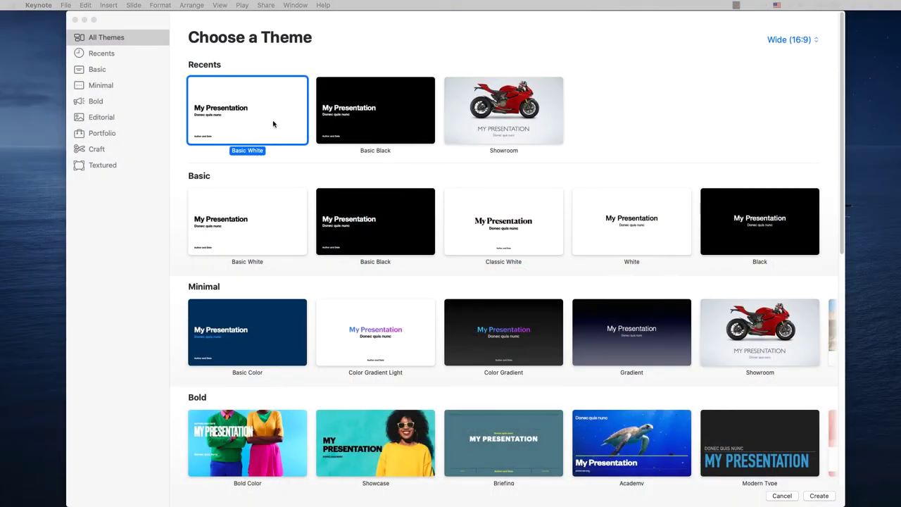
Step: Create a presentation from the Basic White theme and give it a custom slide size of 1080 x 1920 pts
double_click(248, 116)
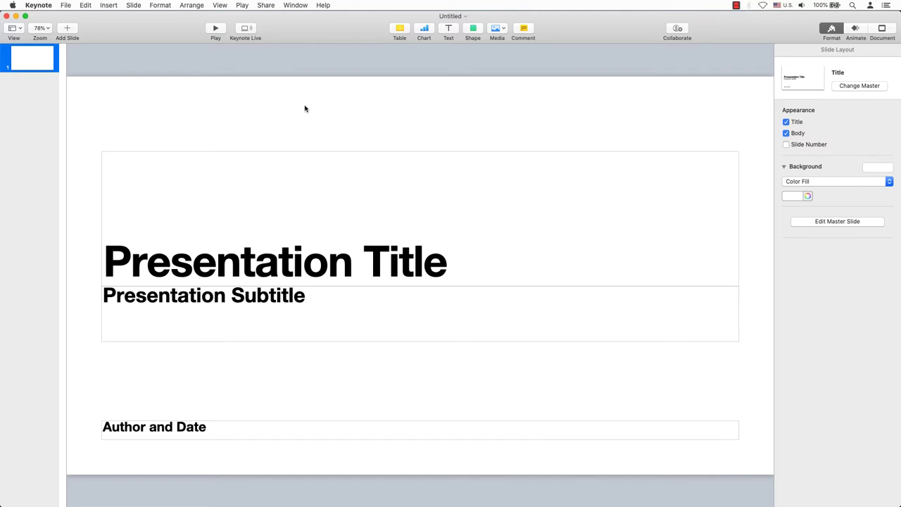
left_click(882, 30)
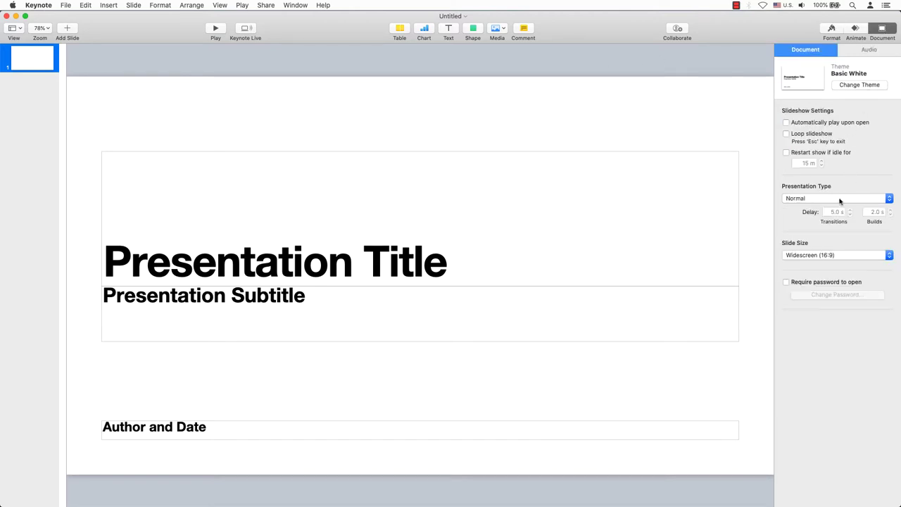
left_click(827, 256)
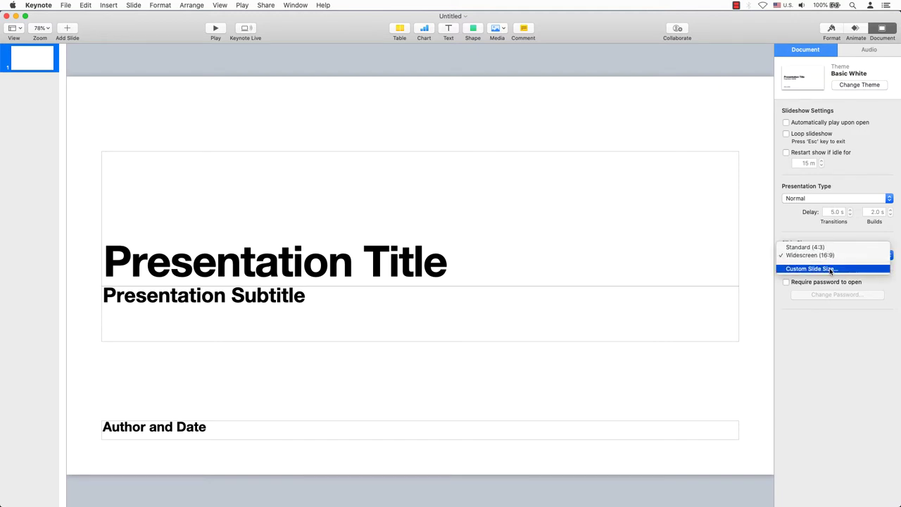
left_click(829, 268)
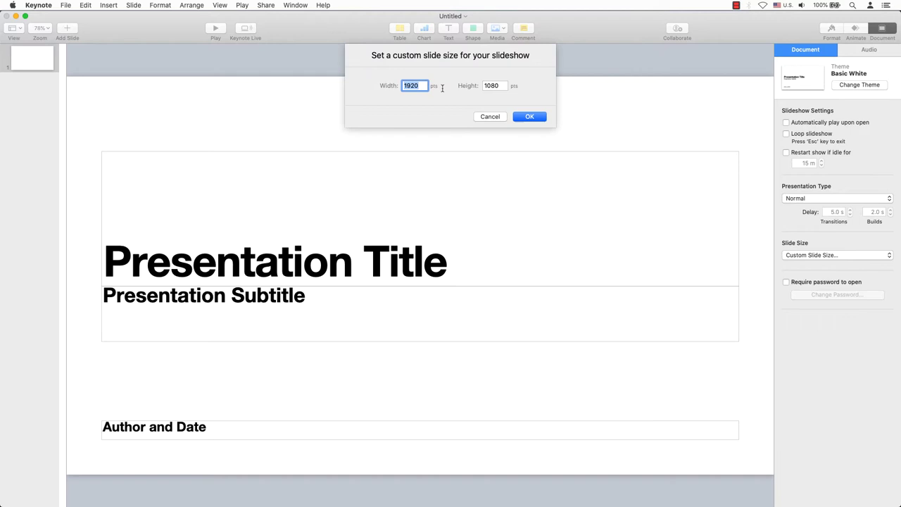
type("1080")
key("Tab")
type("19")
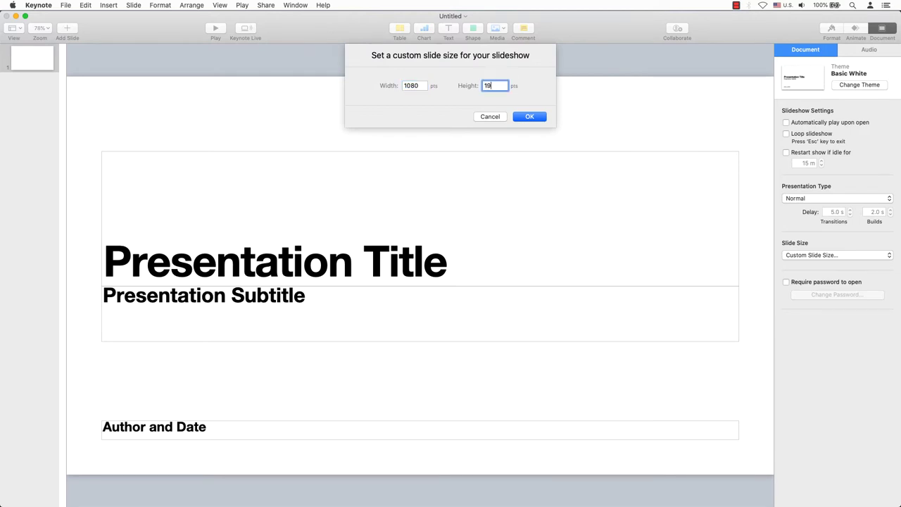
key("Return")
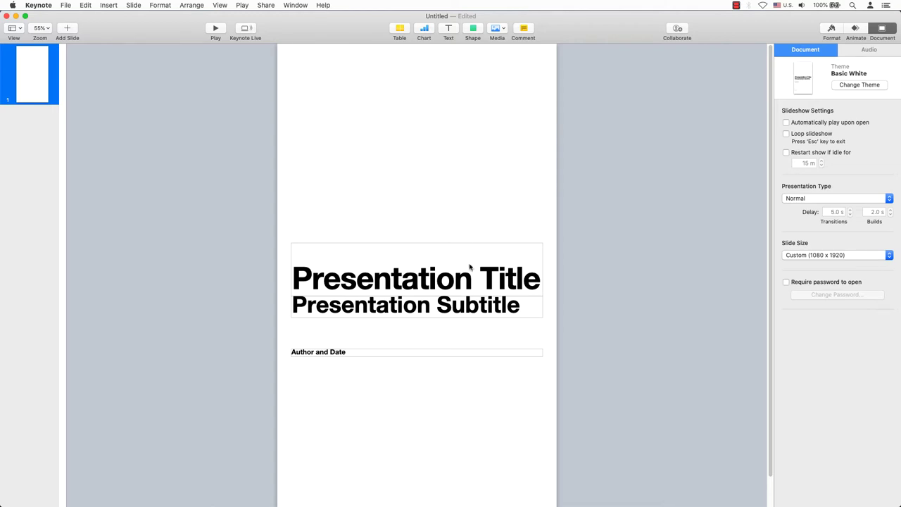
Step: Delete the title, subtitle and author placeholders from the slide one by one
left_click(470, 268)
key("Delete")
left_click(464, 309)
key("Delete")
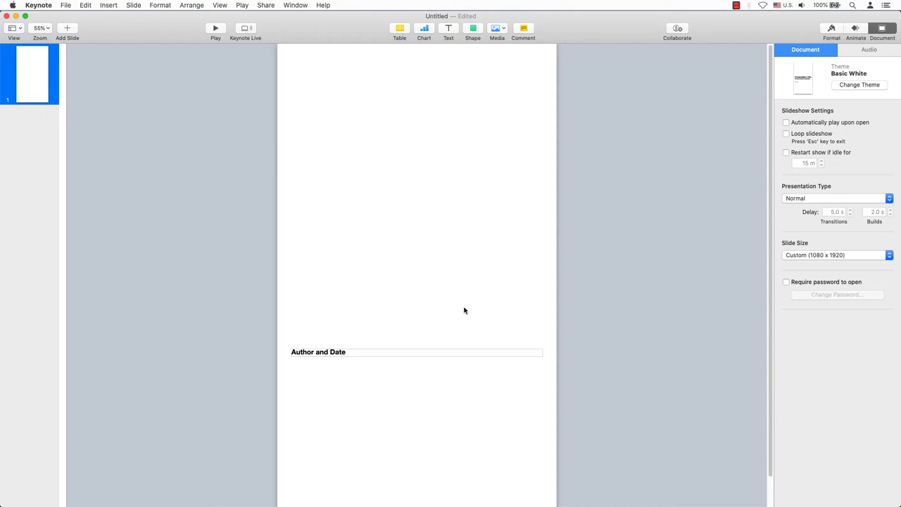
left_click(451, 354)
key("Delete")
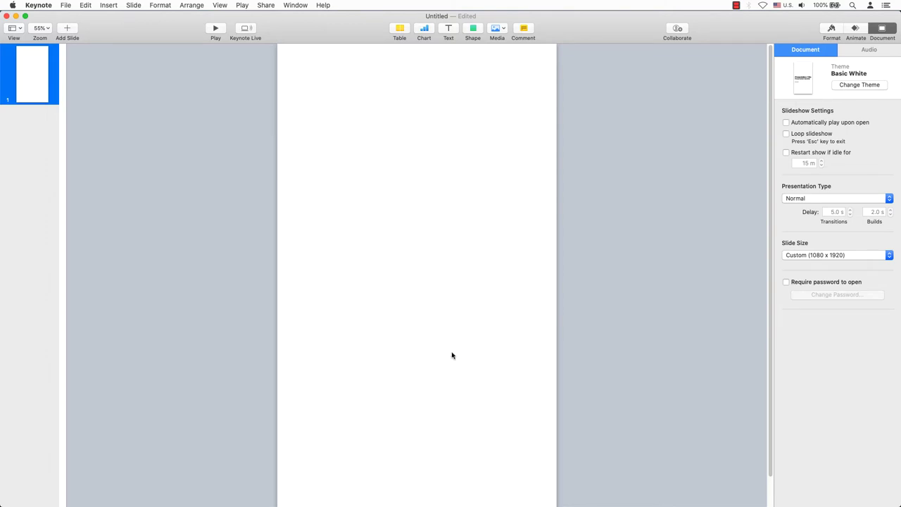
Step: Undo the three placeholder deletions
key("super+z")
key("super+z")
key("super+z")
Step: Select everything on the slide and delete all the placeholders at once
left_click(85, 5)
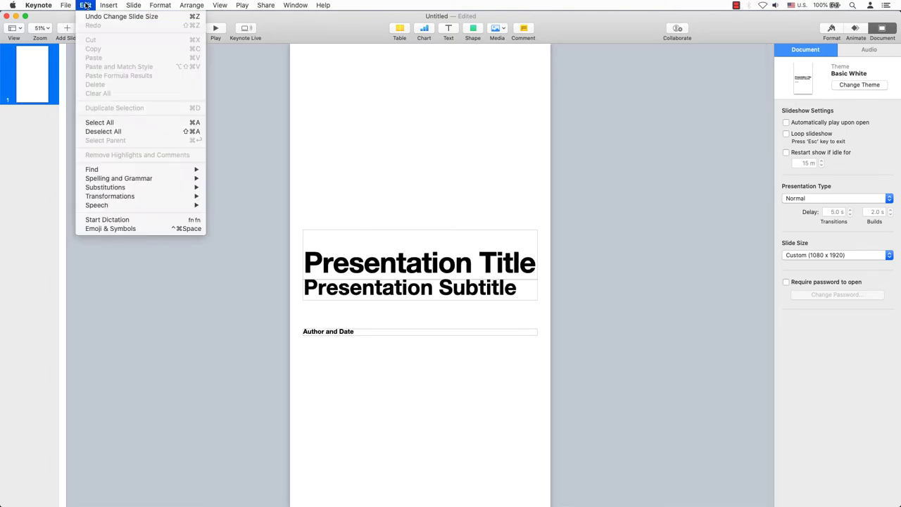
left_click(117, 122)
left_click(85, 5)
left_click(102, 84)
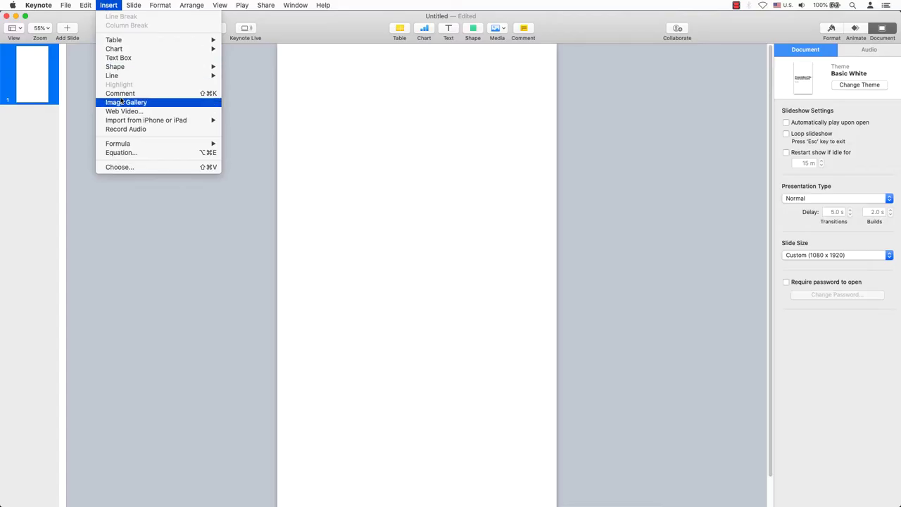
Step: Insert the image 02-GM.jpg from the JPGS folder on the blank slide
left_click(146, 167)
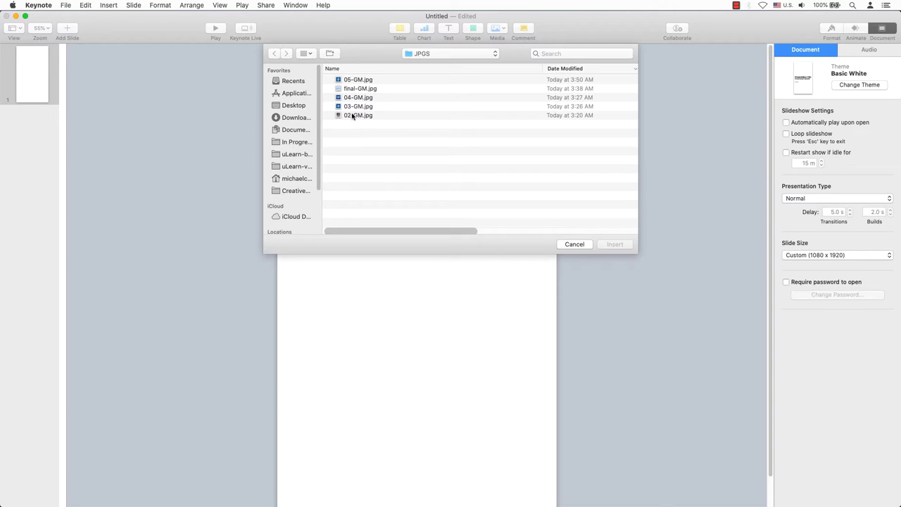
left_click(354, 116)
left_click(614, 245)
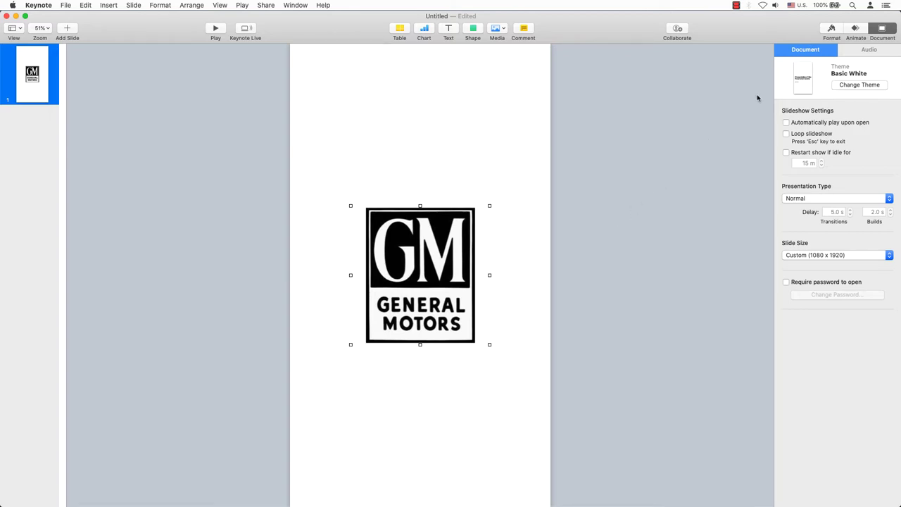
Step: Set the General Motors logo's width to 1000 pt, keeping its proportions constrained
left_click(830, 32)
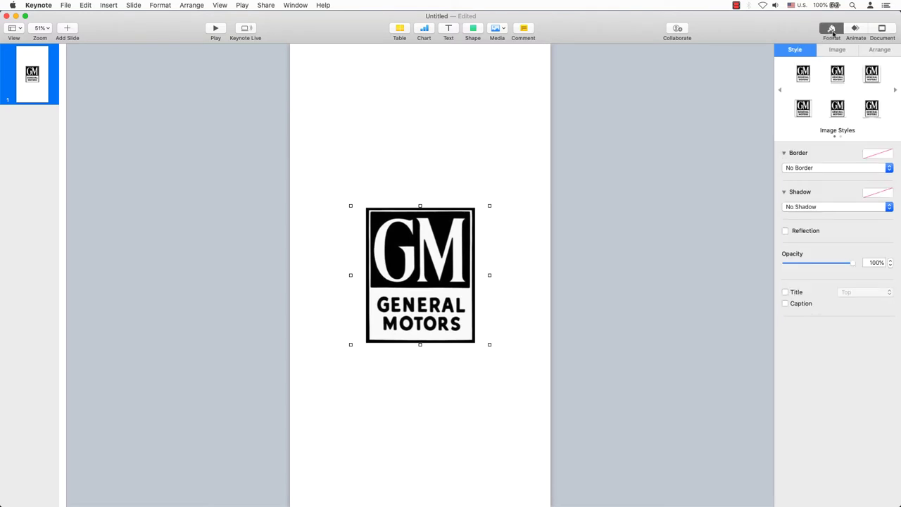
left_click(880, 50)
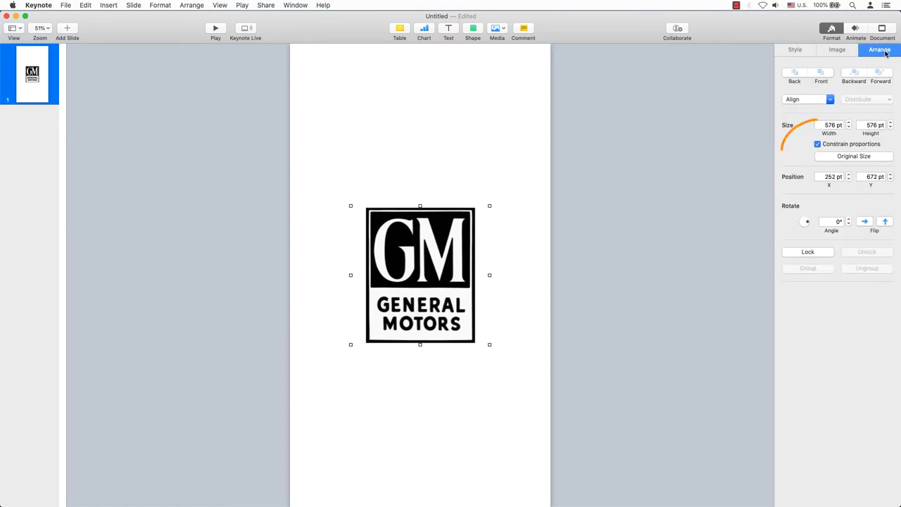
left_click(847, 125)
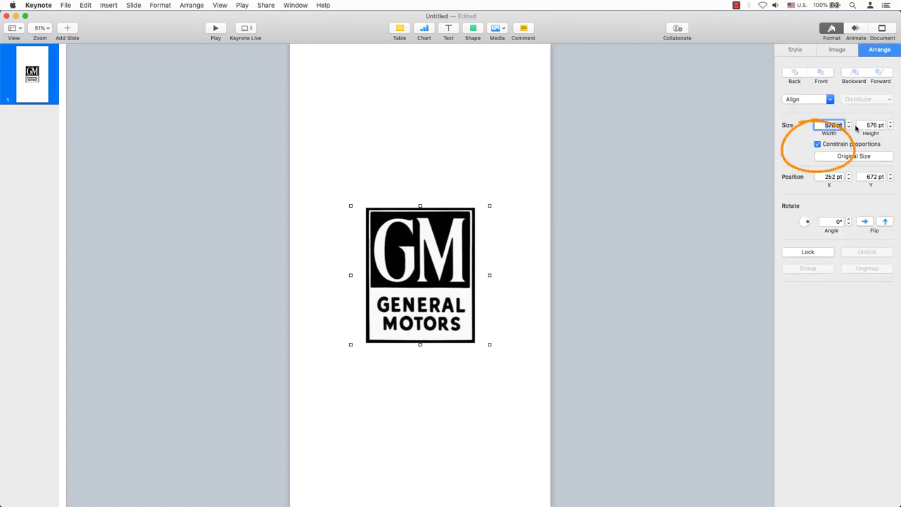
left_click(818, 145)
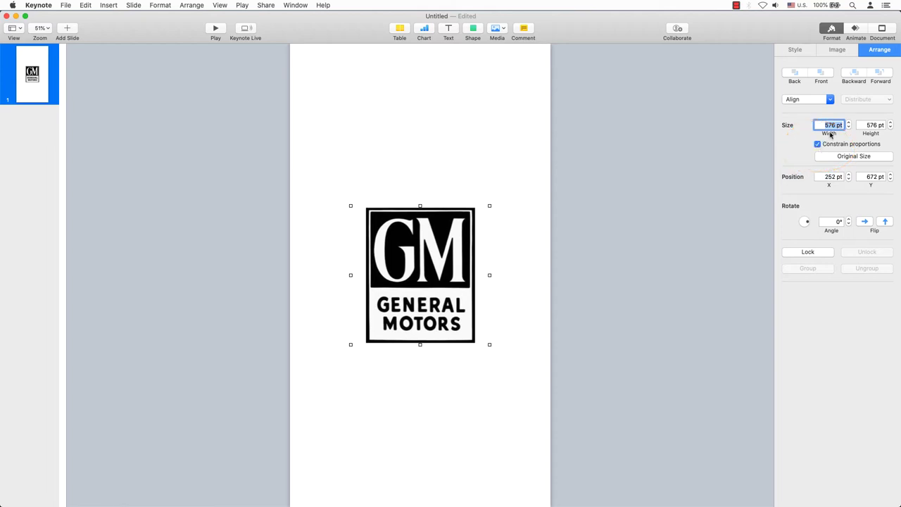
type("1000")
key("Return")
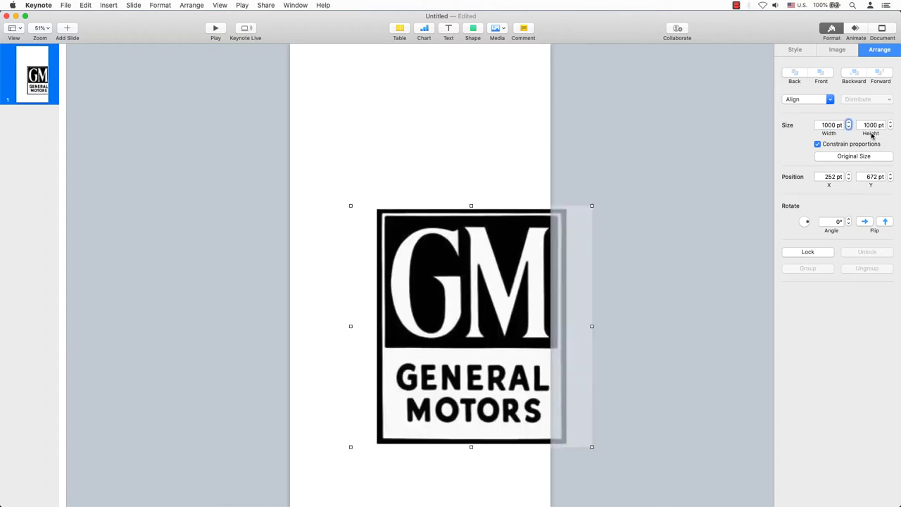
Step: Align the General Motors logo to the slide's center and middle, then deselect it
left_click(821, 100)
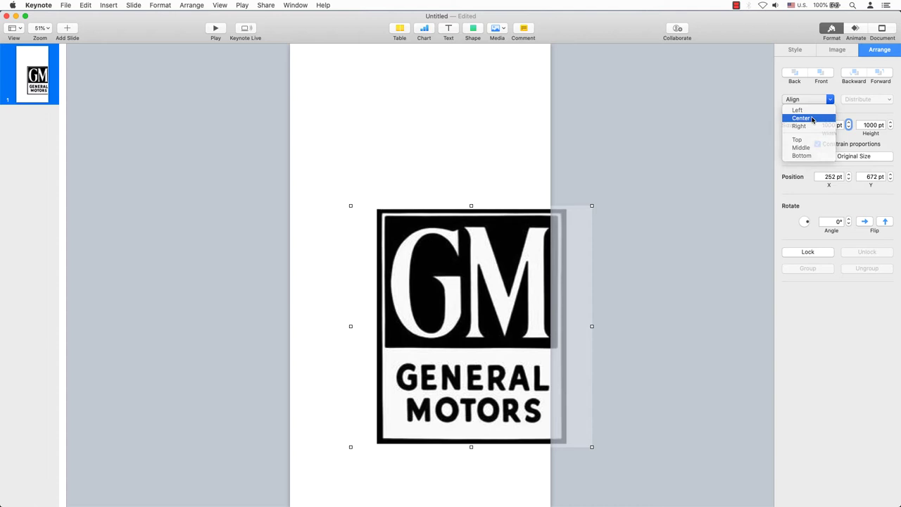
left_click(813, 119)
left_click(809, 99)
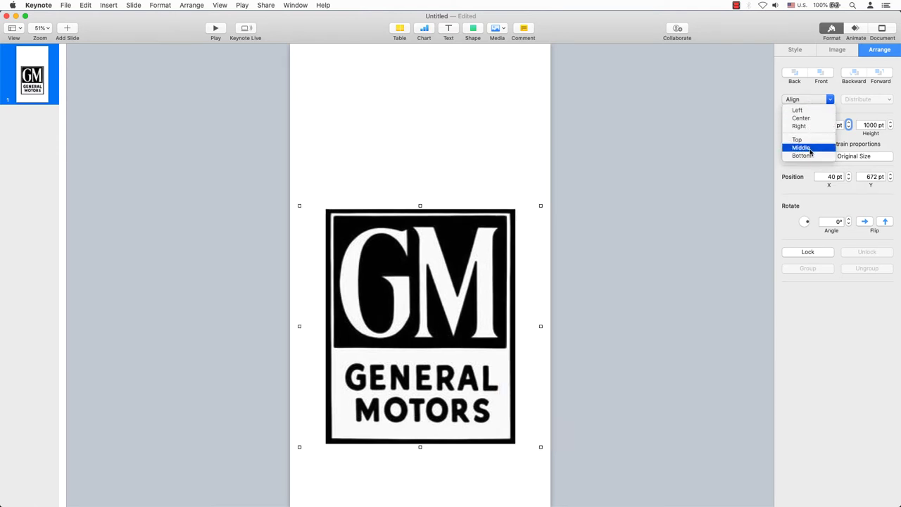
left_click(812, 147)
left_click(734, 155)
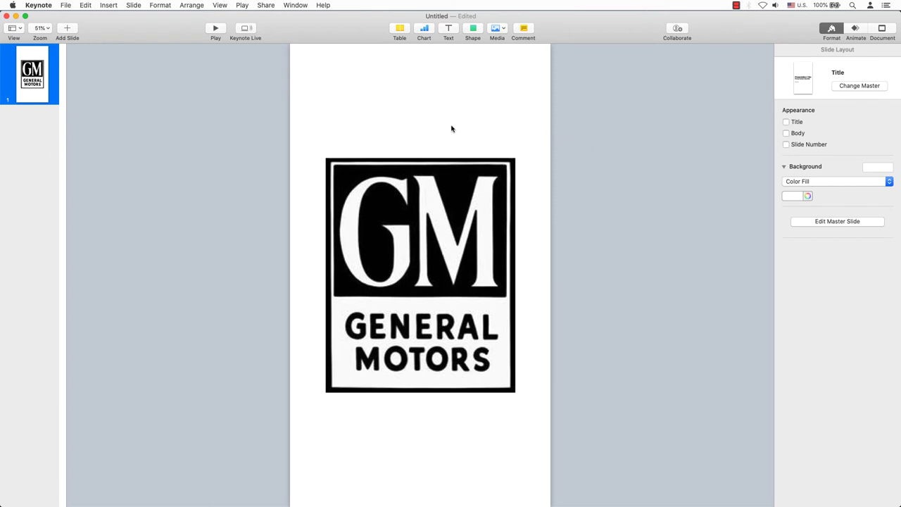
Step: Duplicate slide 1 and replace the logo on the copy with the flat blue GM logo image
right_click(27, 82)
right_click(27, 82)
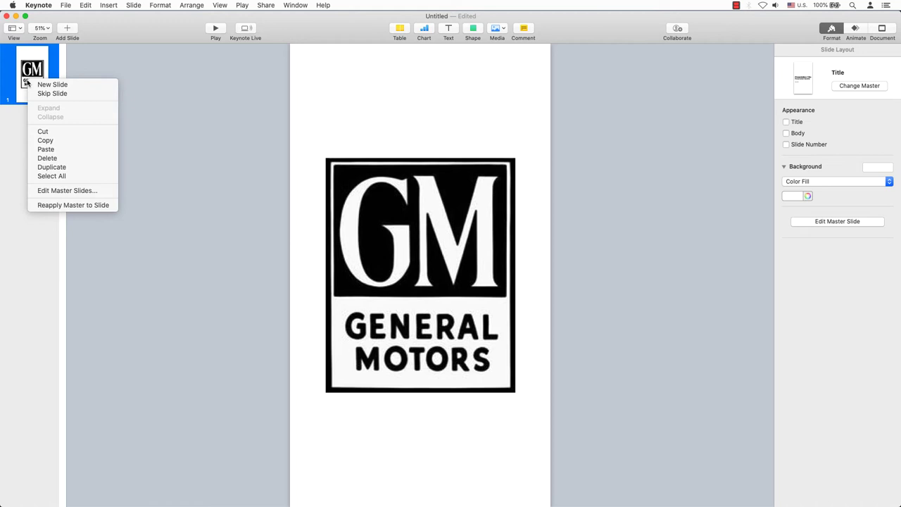
left_click(59, 170)
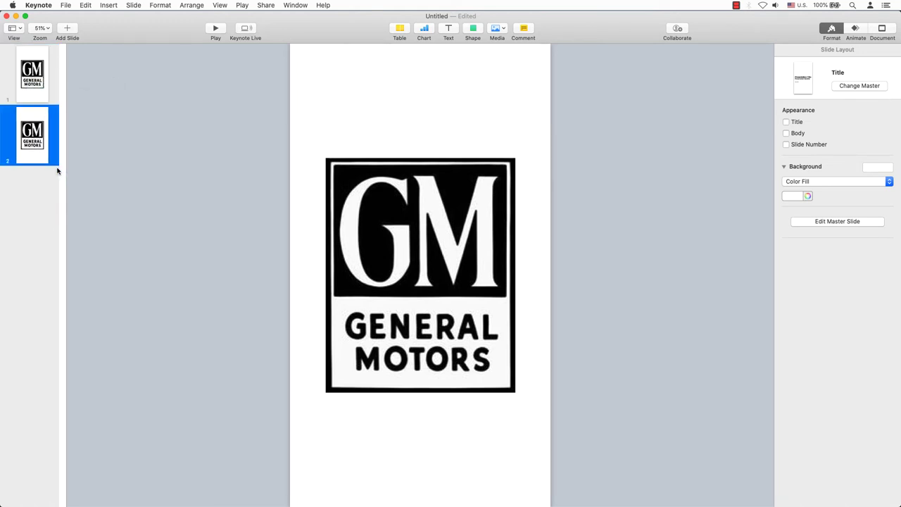
left_click(389, 215)
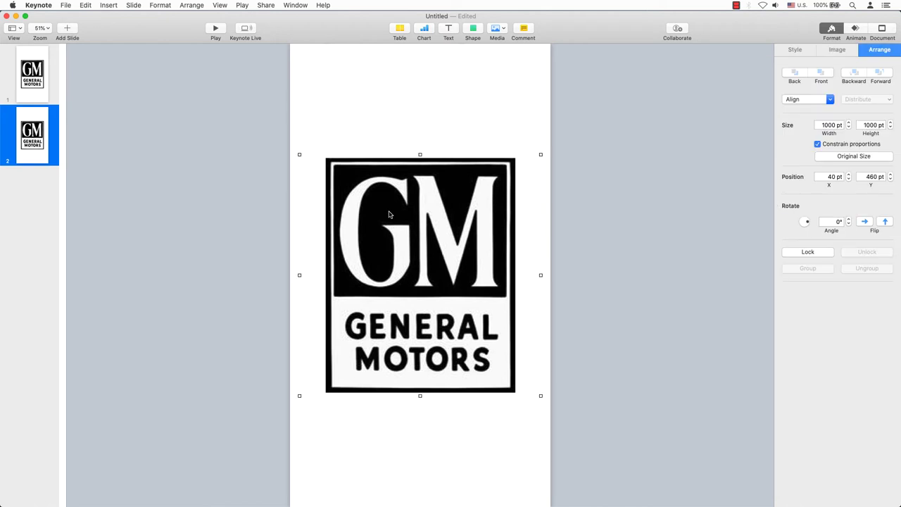
key("Delete")
left_click(108, 4)
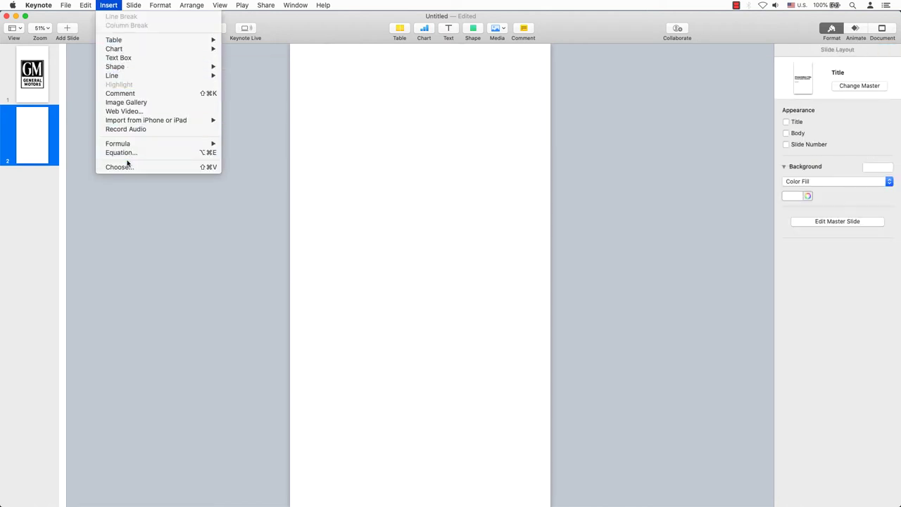
left_click(126, 164)
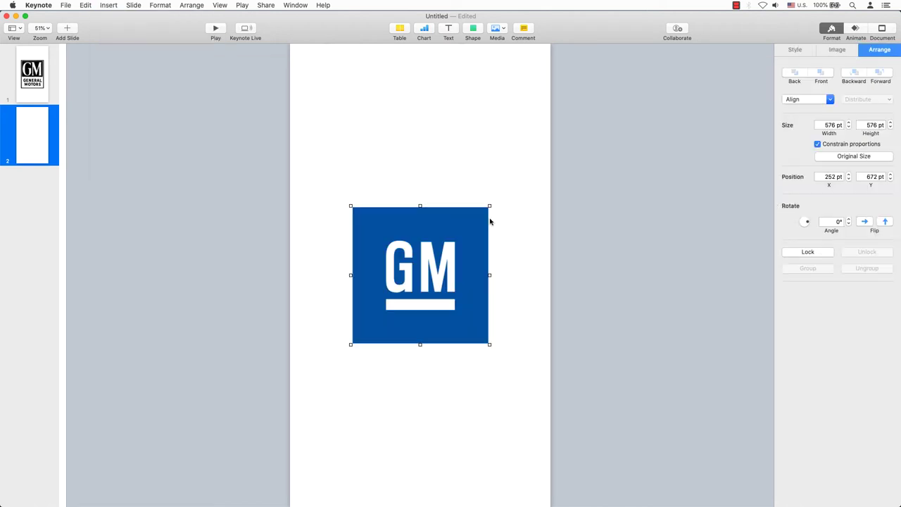
Step: Set the blue GM logo's width to 1000 pt and center the logo on slide 2
left_click(830, 125)
type("1000")
key("Return")
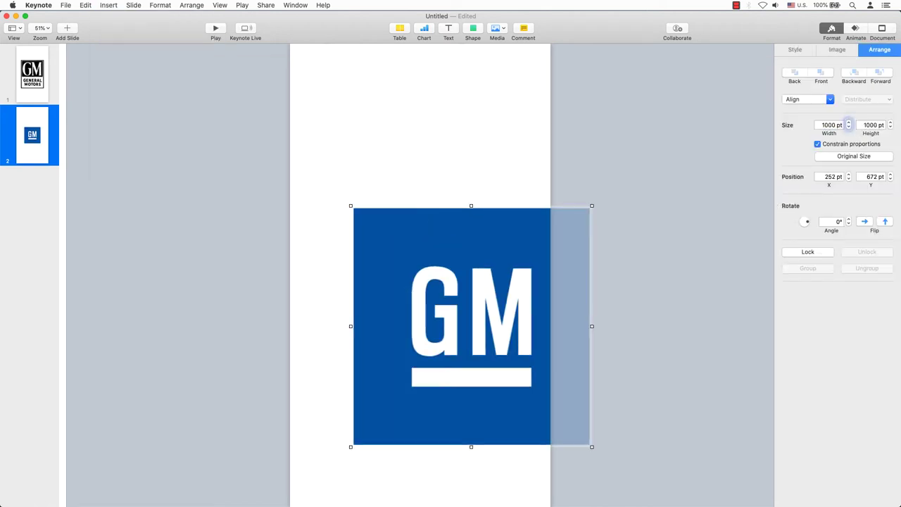
left_click(807, 99)
left_click(800, 117)
left_click(807, 100)
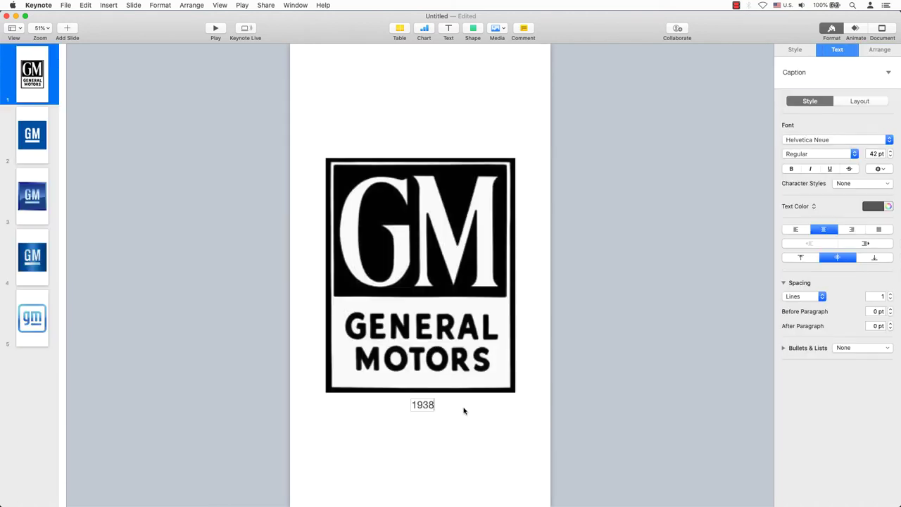
Step: Add a text box reading 1938 just below the General Motors logo on slide 1
left_click(463, 410)
left_click(428, 407)
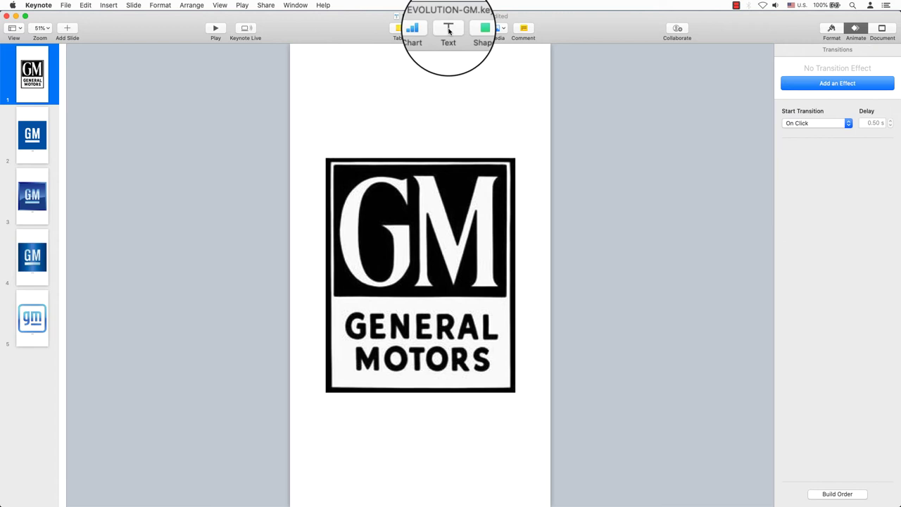
left_click(449, 31)
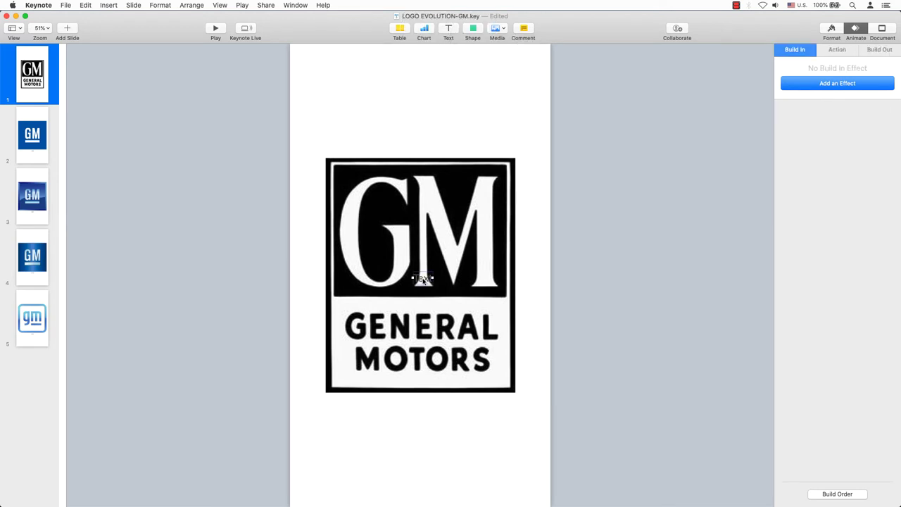
left_click_drag(423, 279, 422, 414)
key("BackSpace")
type("1938")
left_click(456, 410)
Step: Copy the 1938 caption from slide 1 and paste it below the blue GM logo on slide 2
left_click(428, 408)
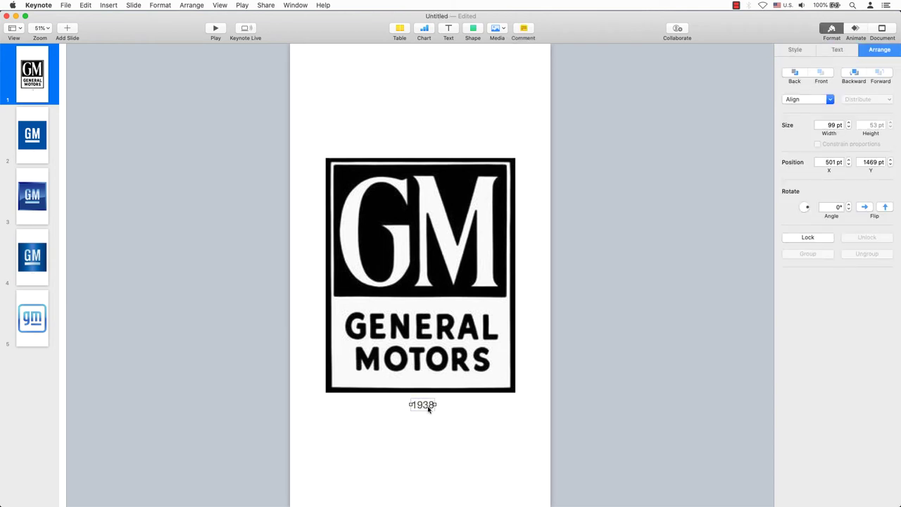
left_click(40, 150)
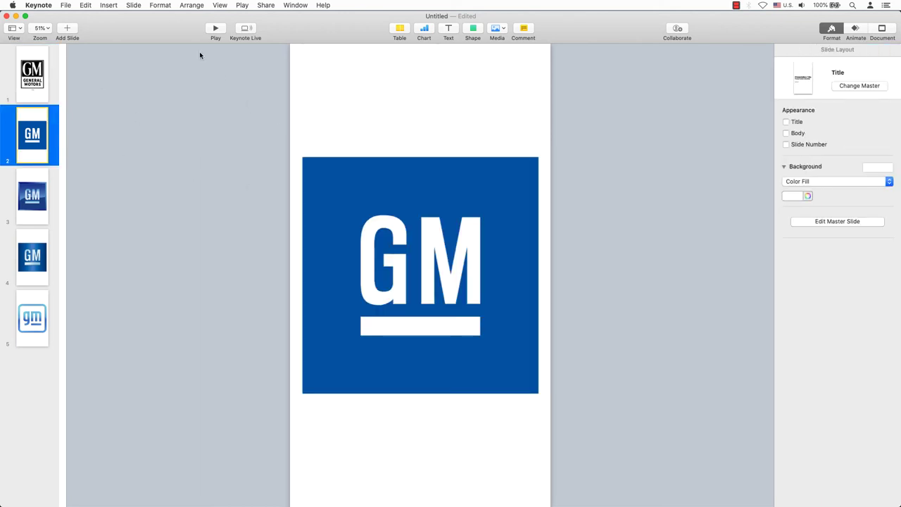
left_click(90, 6)
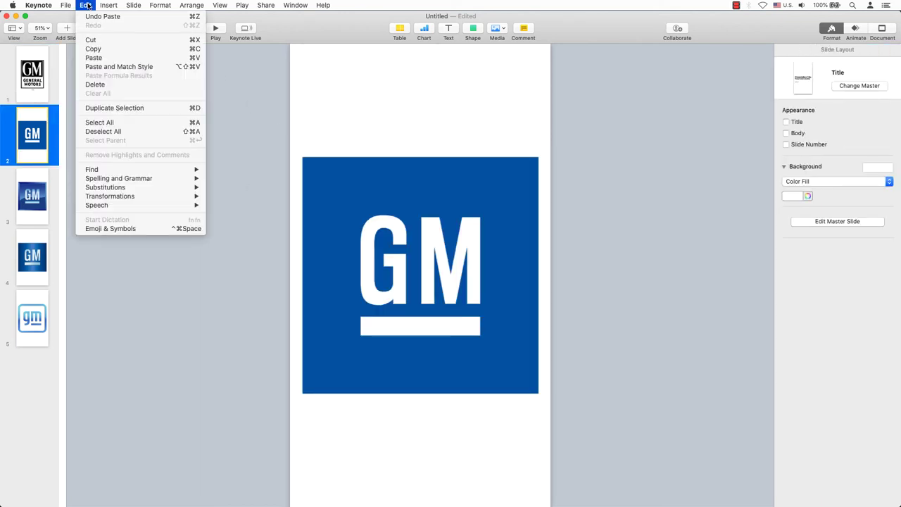
left_click(117, 67)
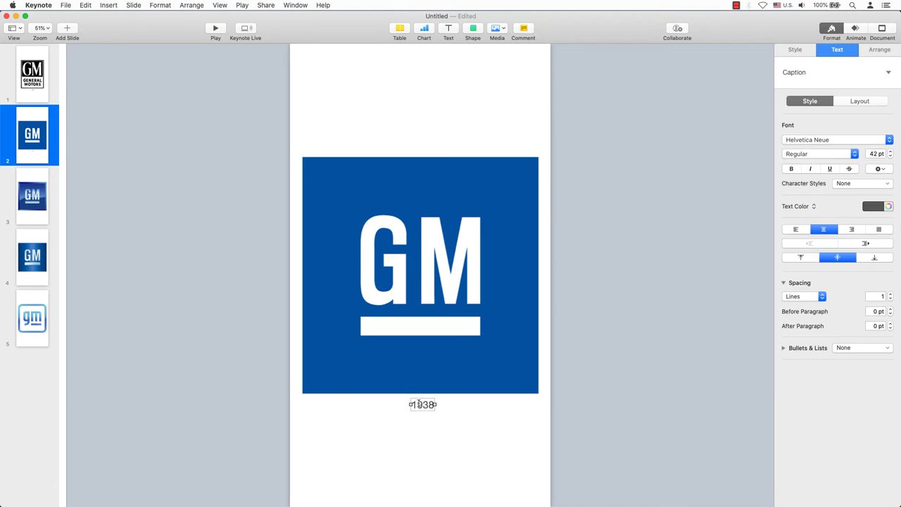
Step: Change the caption below the blue GM logo on slide 2 to 1964
double_click(419, 404)
type("1964")
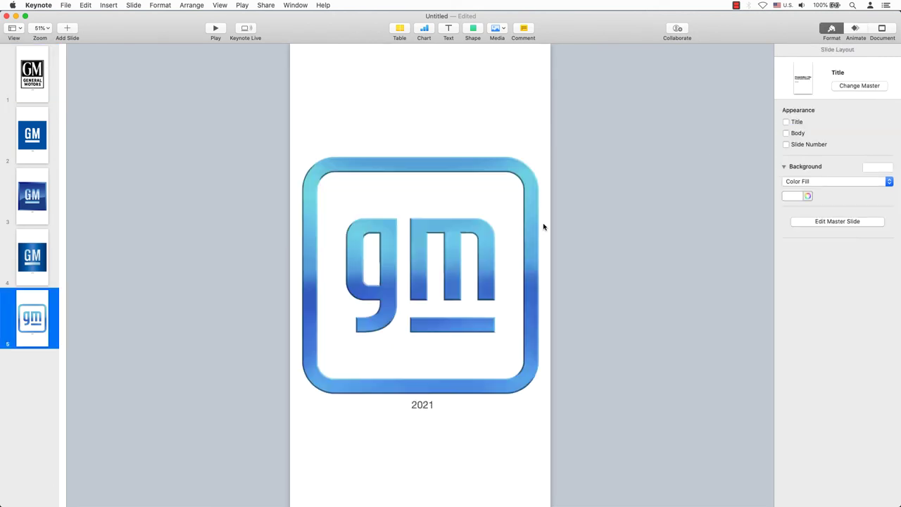
Step: Apply the Magic Move transition to all five logo slides
left_click(33, 86)
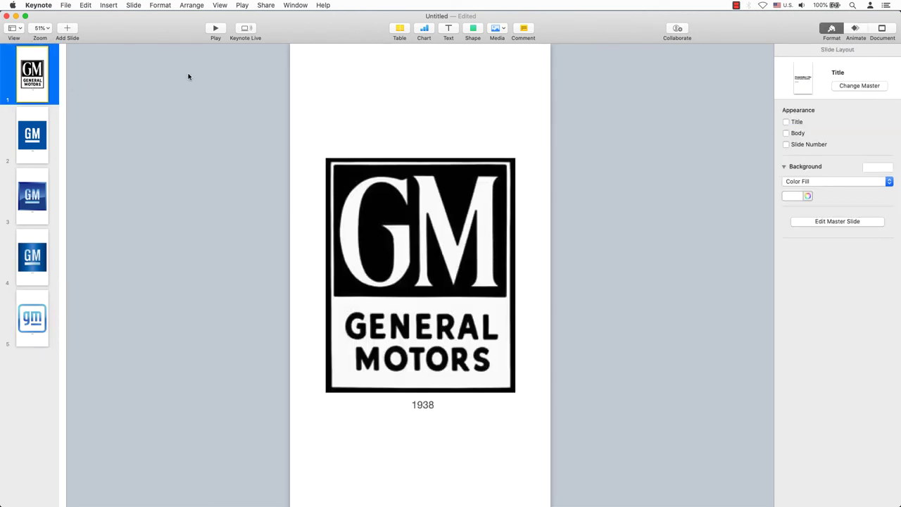
left_click(855, 29)
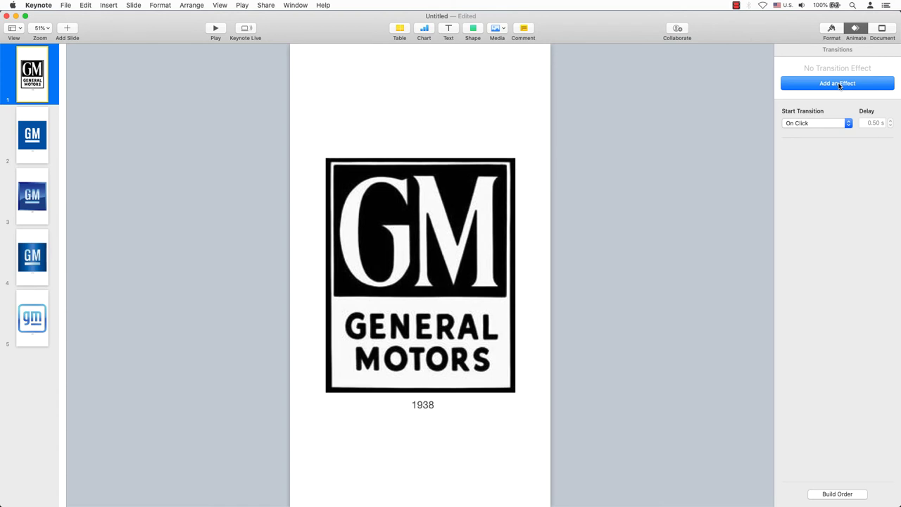
left_click(837, 83)
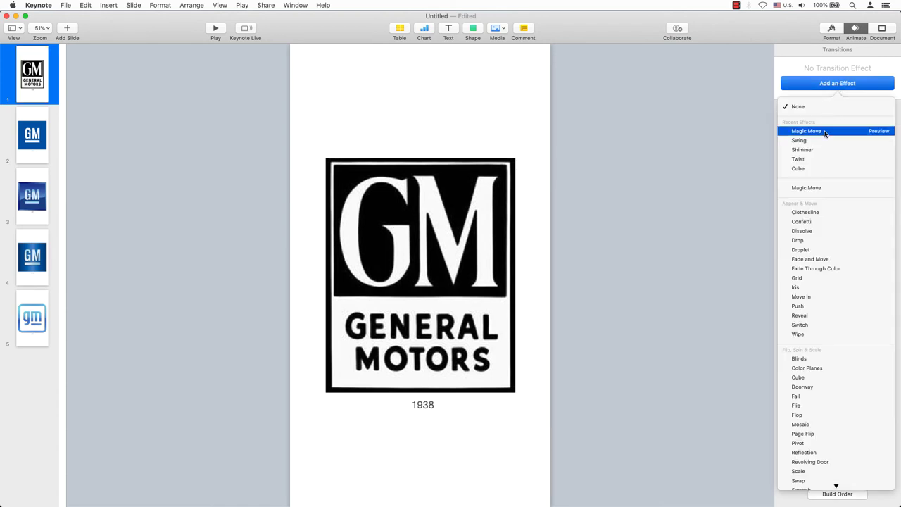
left_click(297, 206)
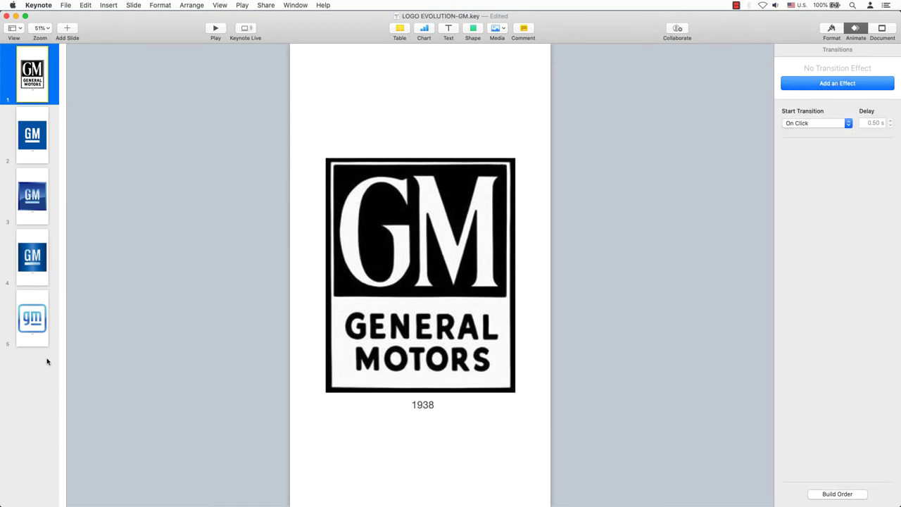
left_click(35, 329, "shift")
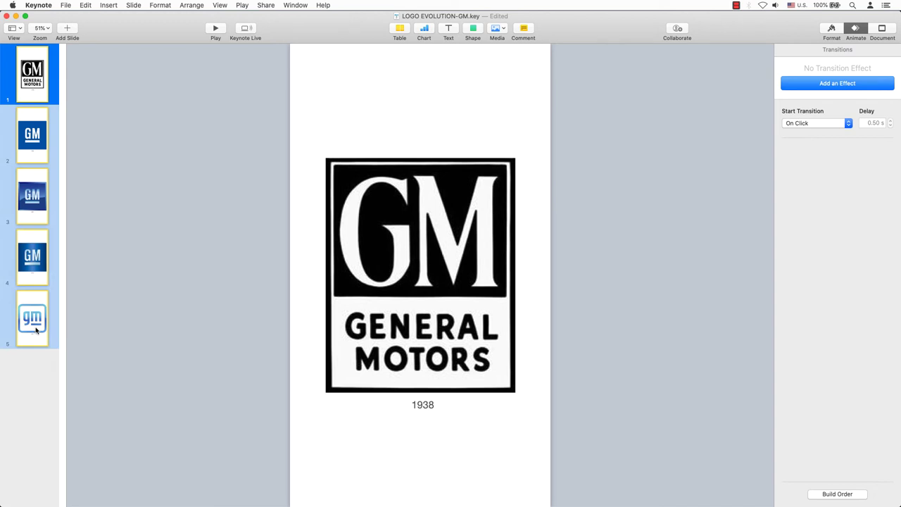
left_click(844, 84)
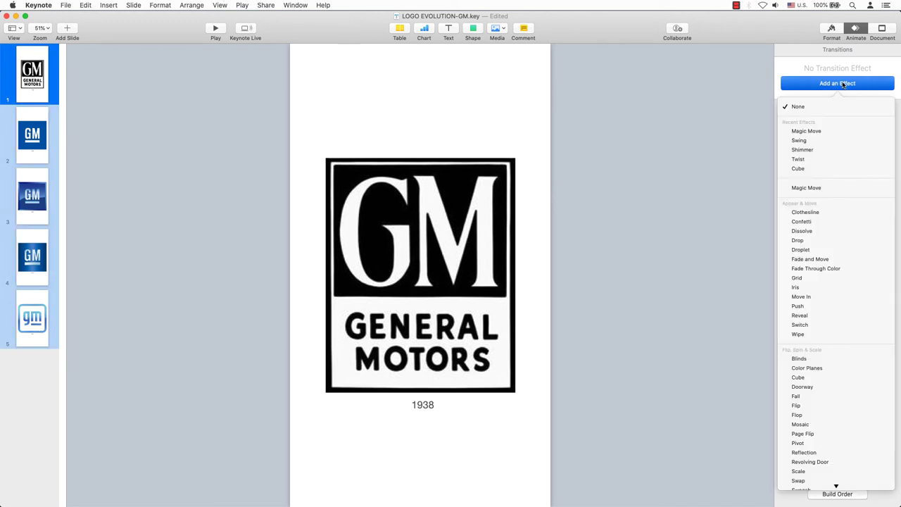
left_click(808, 131)
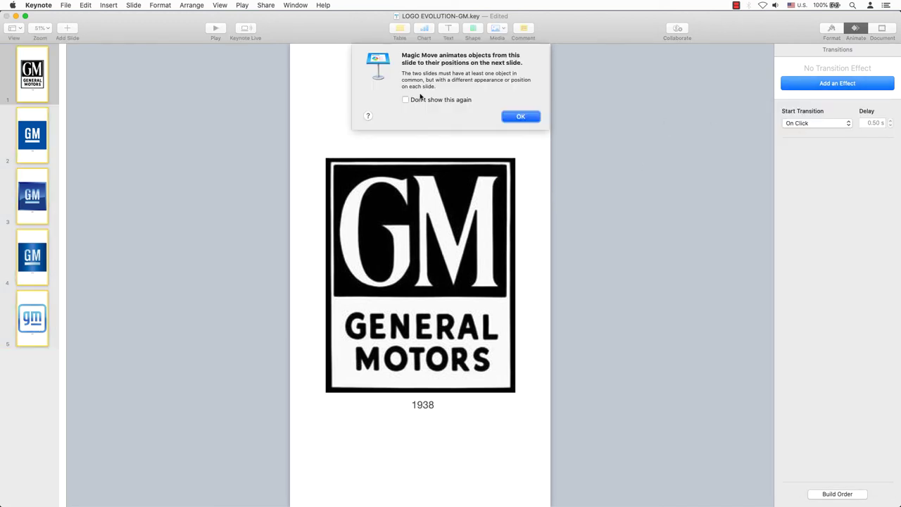
left_click(520, 117)
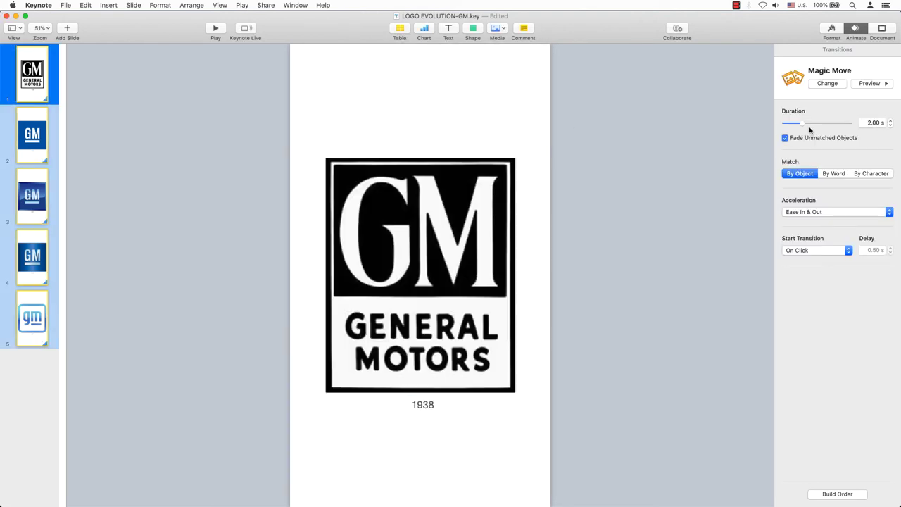
Step: Set the Magic Move duration to 6 seconds on the five selected slides and make their transitions start automatically
left_click_drag(803, 124, 816, 125)
double_click(873, 123)
type("6")
key("Return")
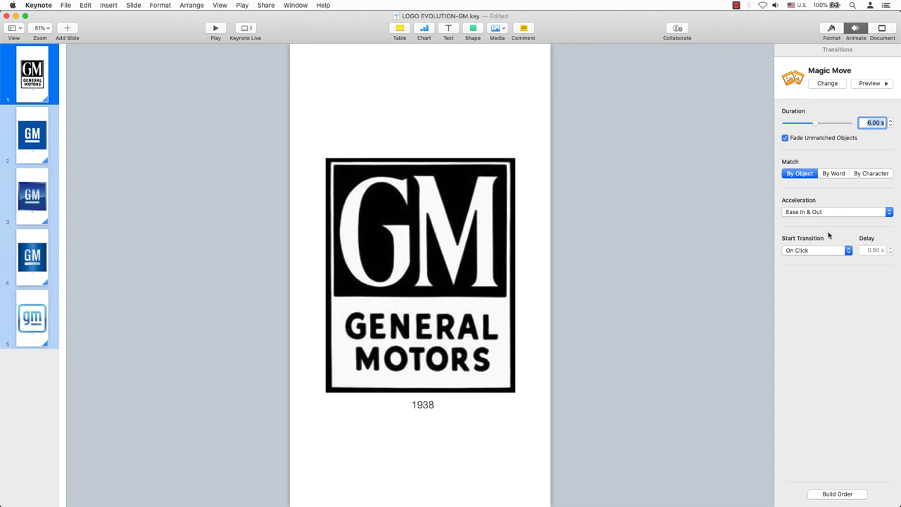
left_click(821, 253)
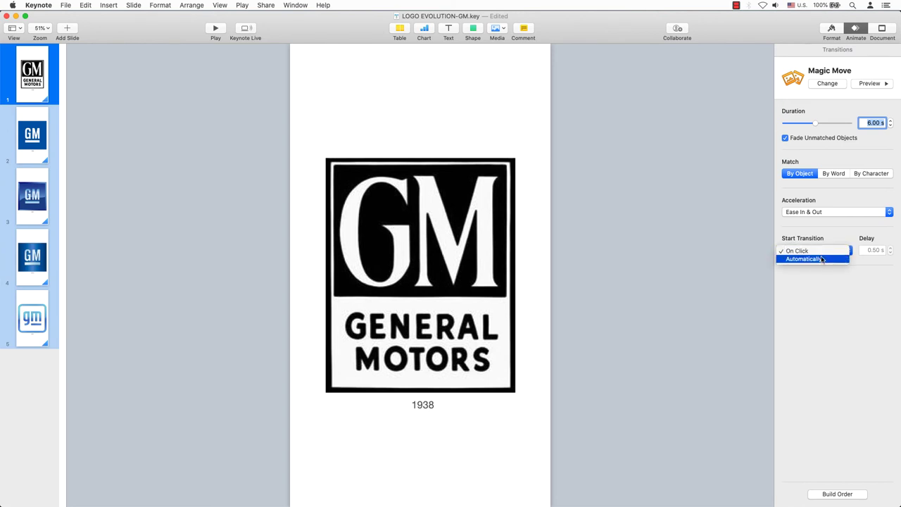
left_click(820, 259)
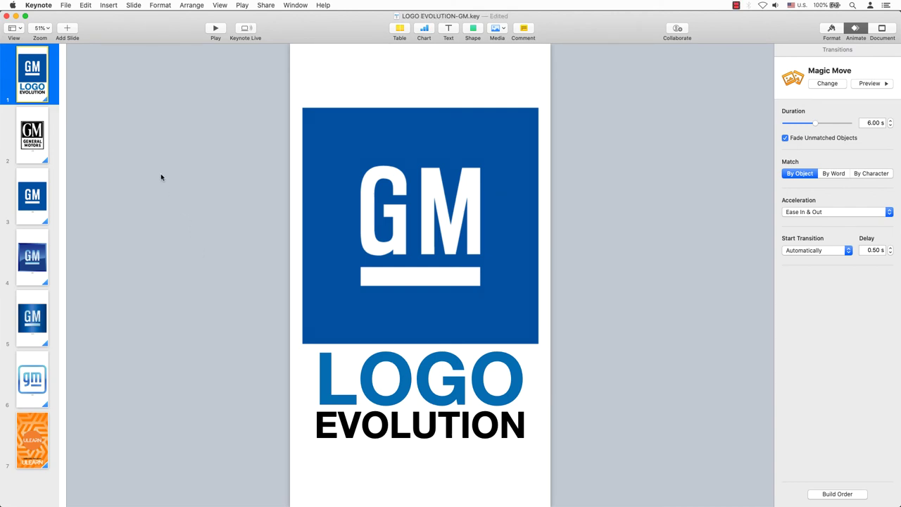
Step: Export all slides as a self-playing 1080p movie named LOGO EVOLUTION-GM.m4v in the JPGS folder
left_click(66, 6)
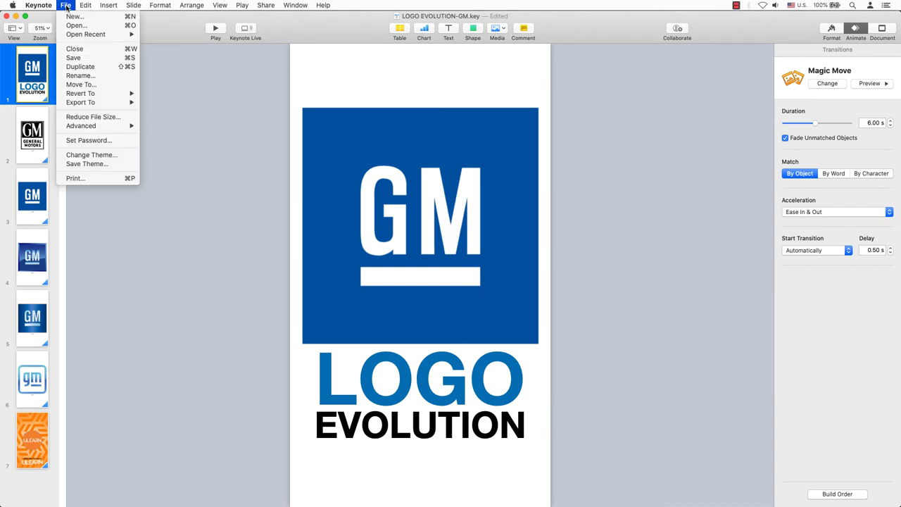
mouse_move(85, 102)
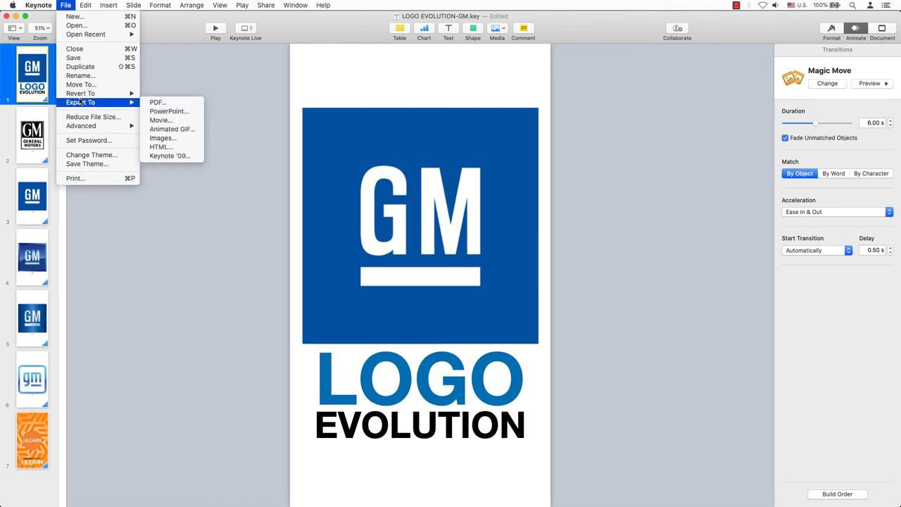
left_click(169, 121)
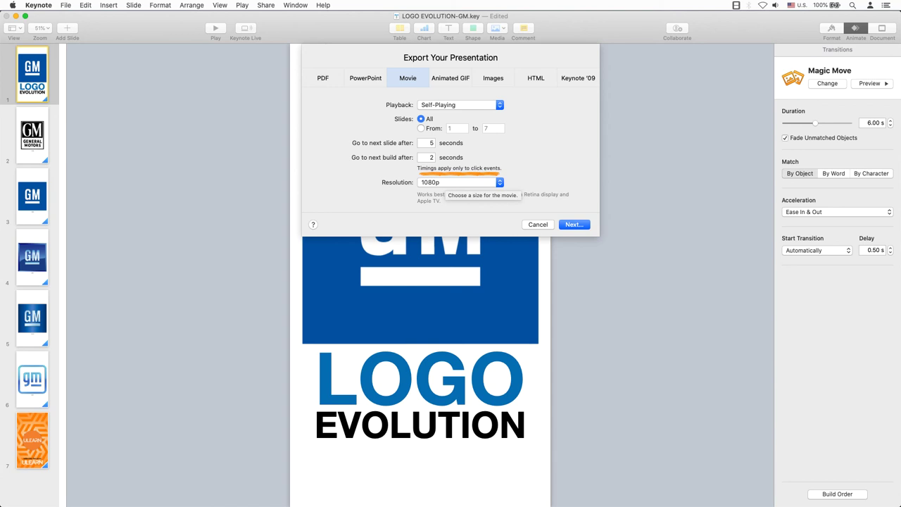
left_click(445, 183)
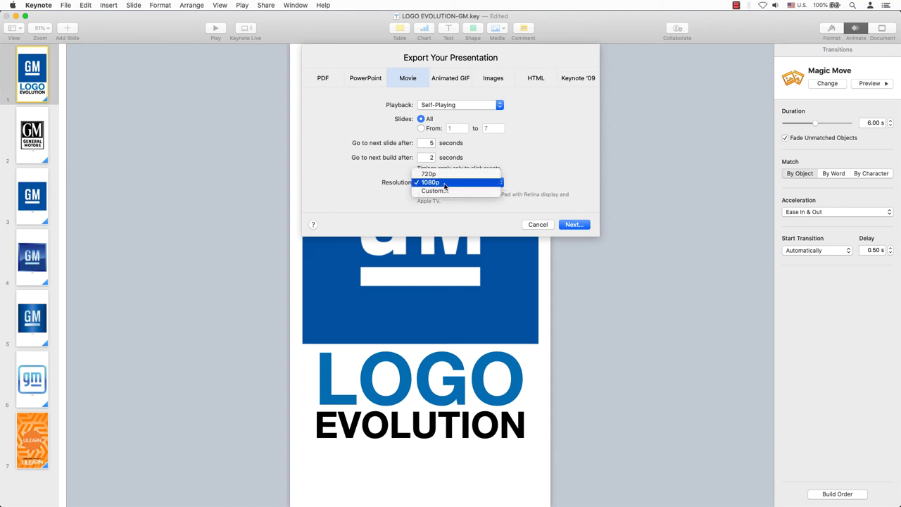
left_click(447, 185)
left_click(572, 224)
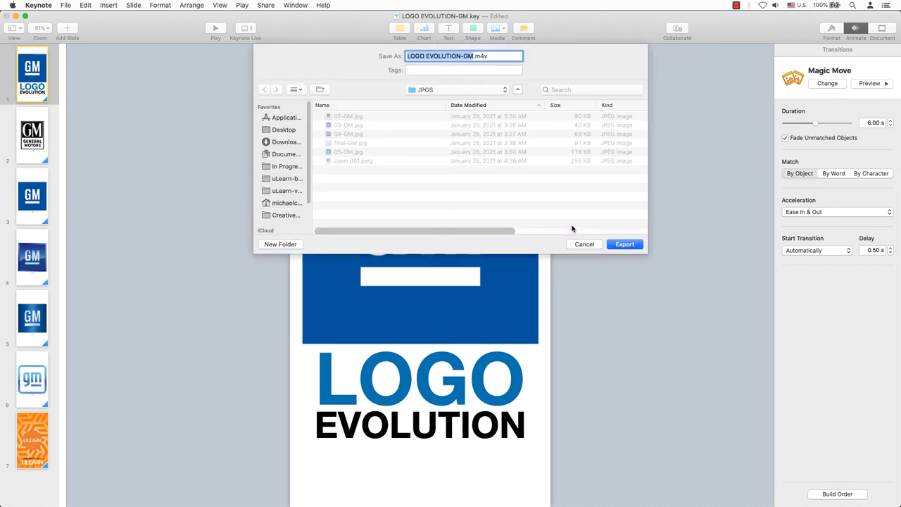
left_click(622, 244)
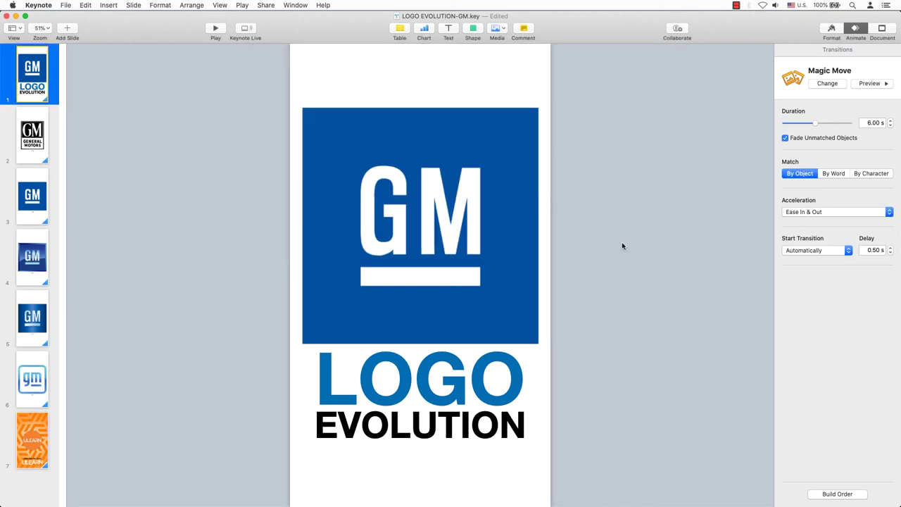